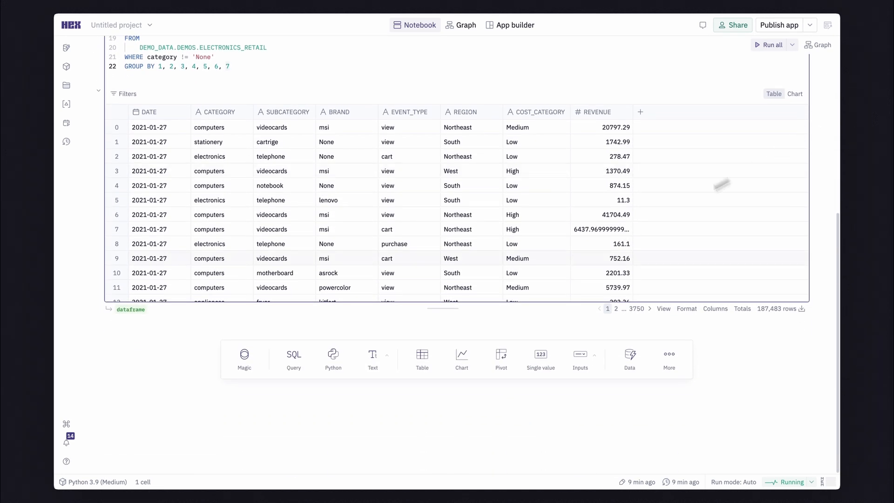
Add a Python cell that computes a PROFIT column from REVENUE times random uniform values of 0.05 to 0.50, seed 222, and run it
click(339, 358)
text(import numpy as np  # Set a random seed for reproducibility np.random.seed(222)  dataframe["PROFIT"] = dataframe["REVENUE"] * np.random.uniform(     0.05, 0.50, size=len(dataframe) ))
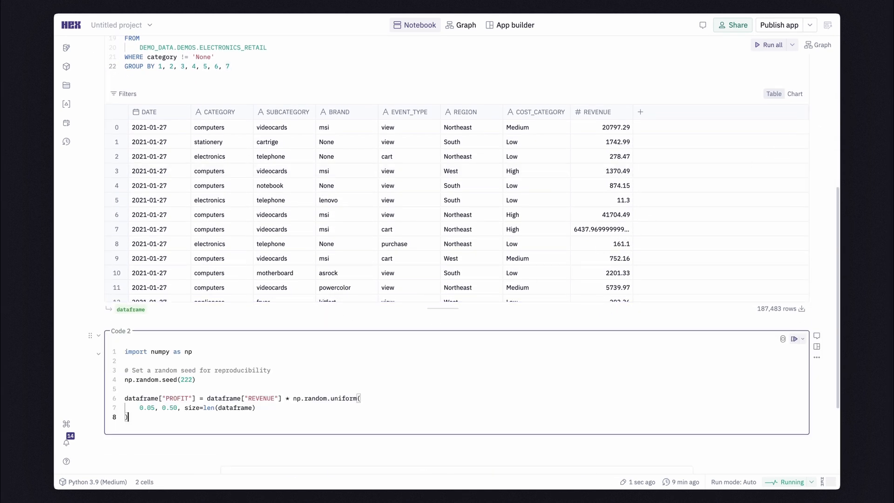
key(ctrl+Return)
scroll(456, 260, down, 3)
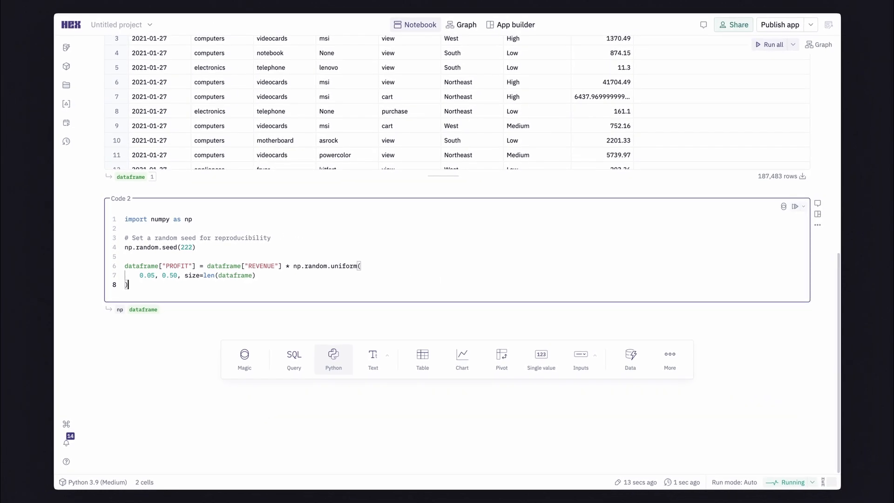
Add an Explore cell and plot REVENUE on the Y-axis against DATE on the X-axis
click(679, 362)
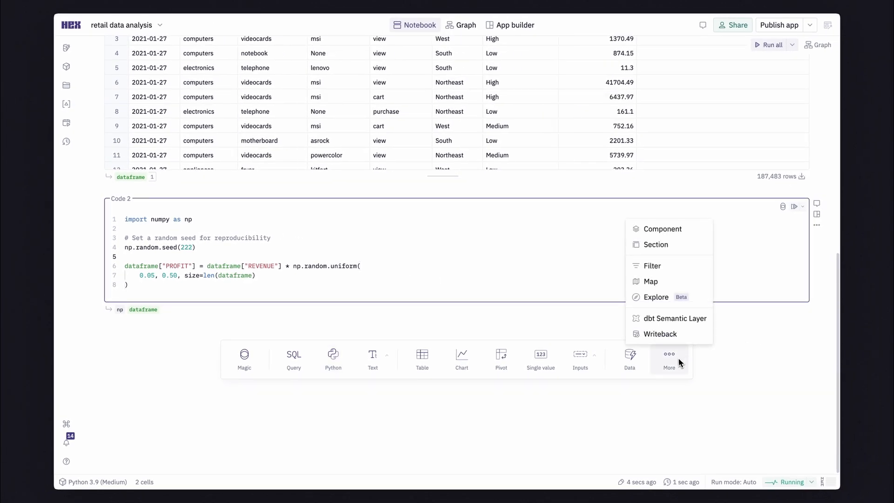
click(658, 300)
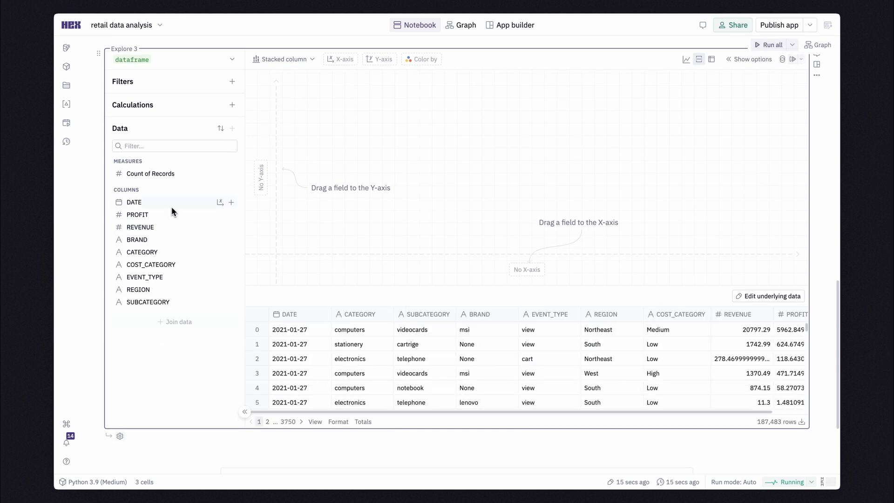
click(220, 204)
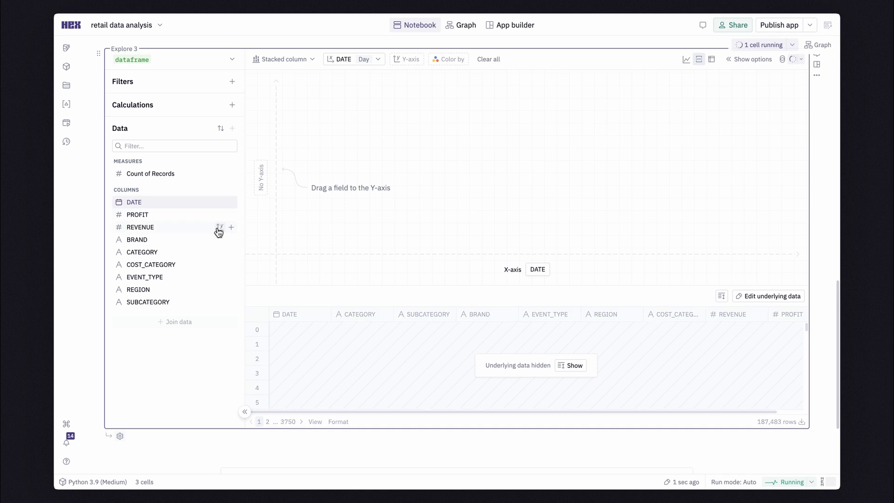
click(220, 228)
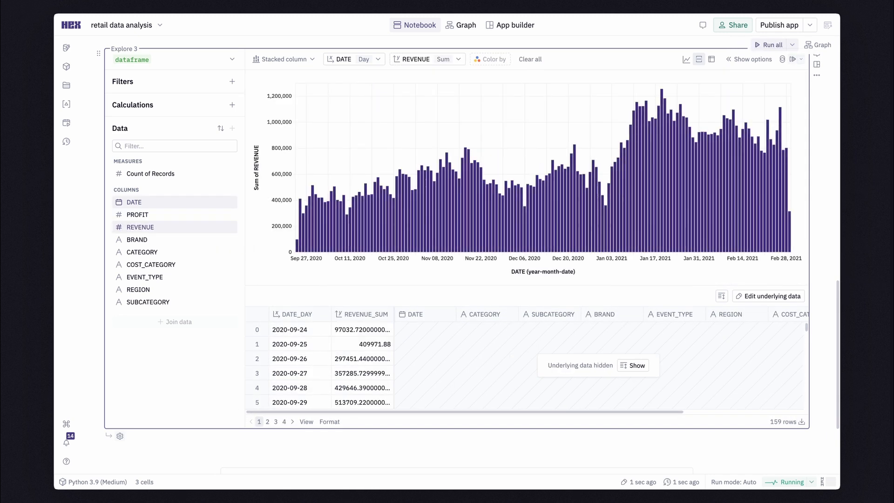
scroll(456, 256, down, 3)
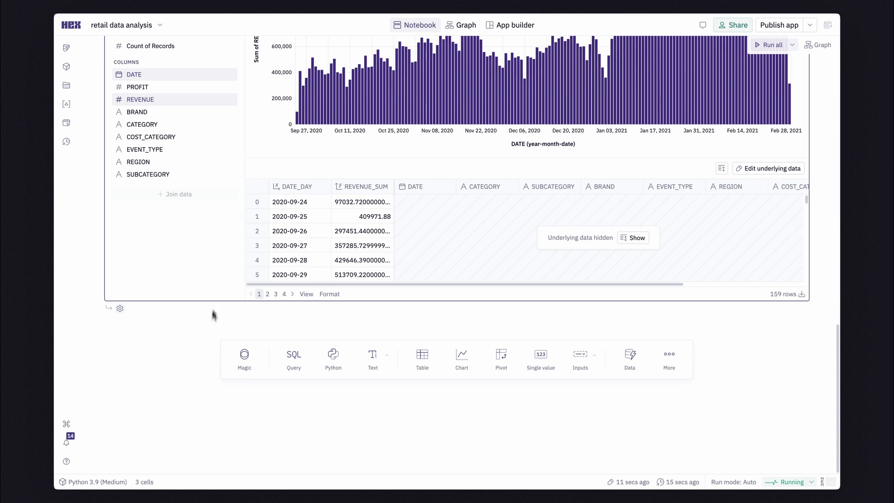
click(241, 362)
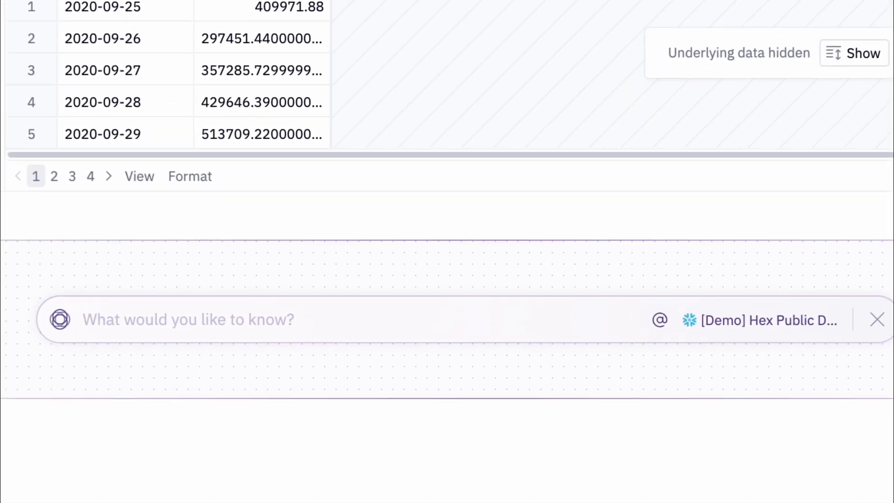
text(group )
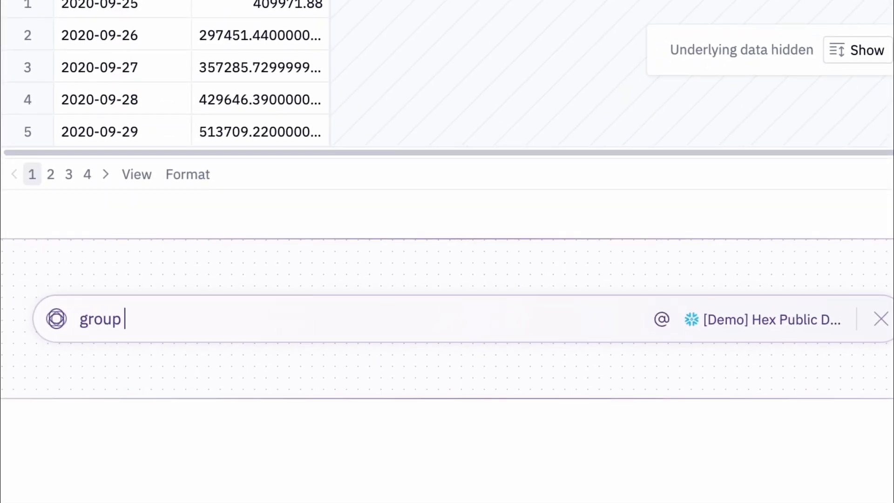
text(@da)
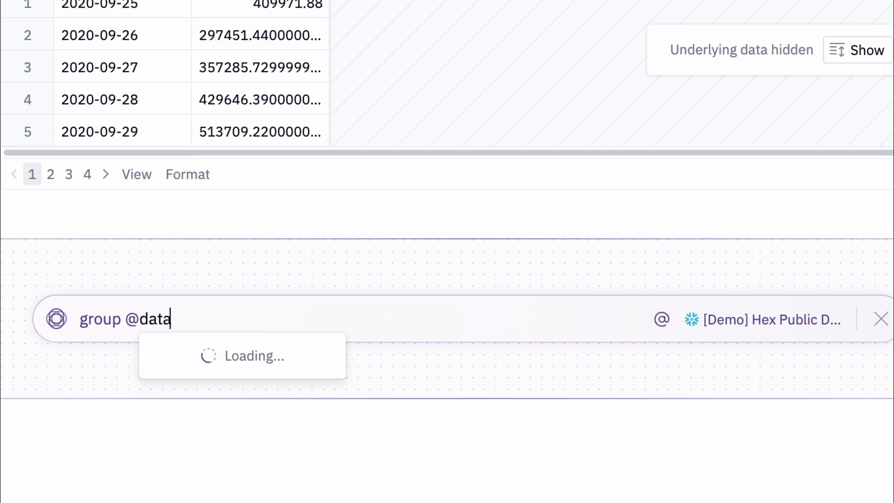
text(ta)
key(Return)
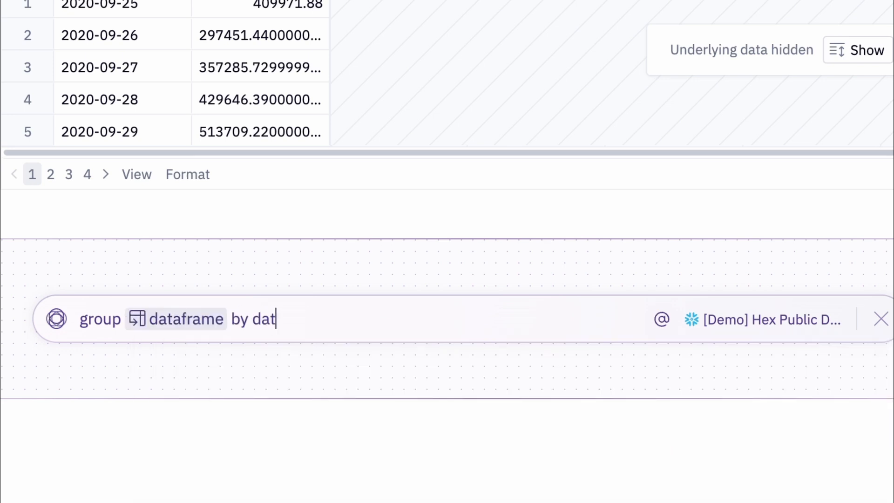
text(by date and forecast daily revenue using pr)
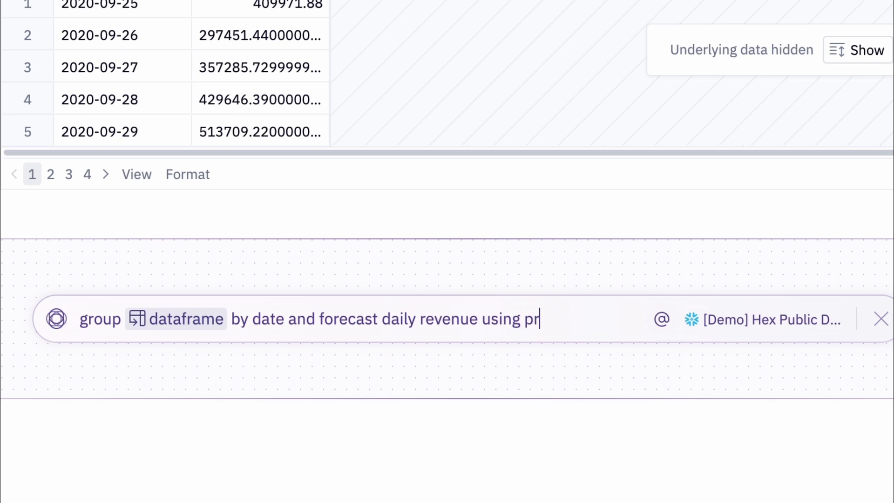
text(ophet)
key(Return)
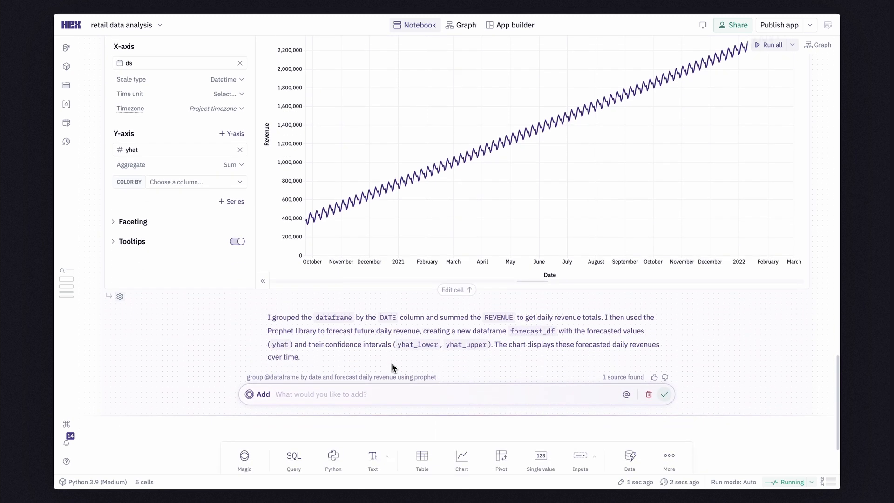
click(664, 394)
Insert a slider input labelled Periods above the Prophet Forecasting cell, with a maximum of 50
scroll(457, 254, up, 4)
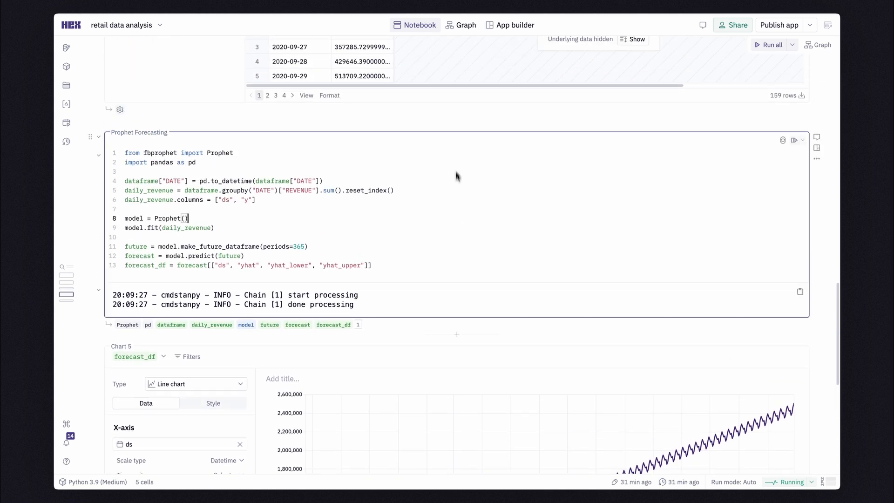
click(455, 127)
mouse_move(577, 163)
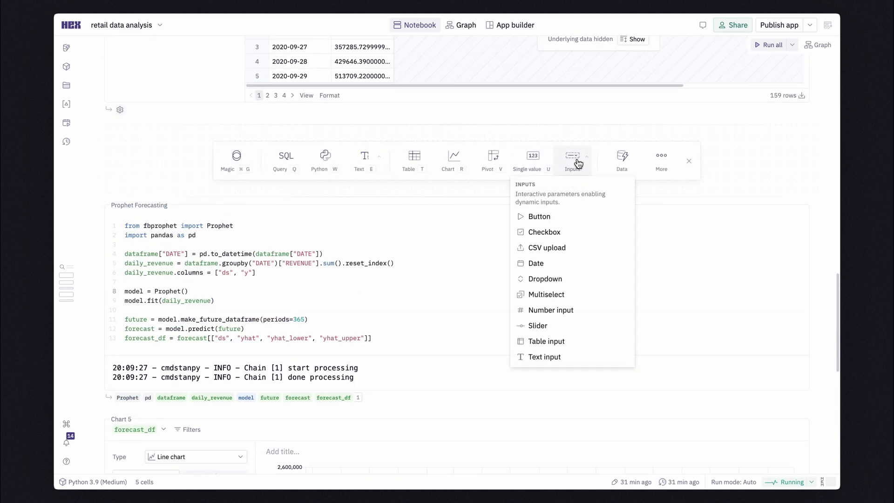
click(533, 325)
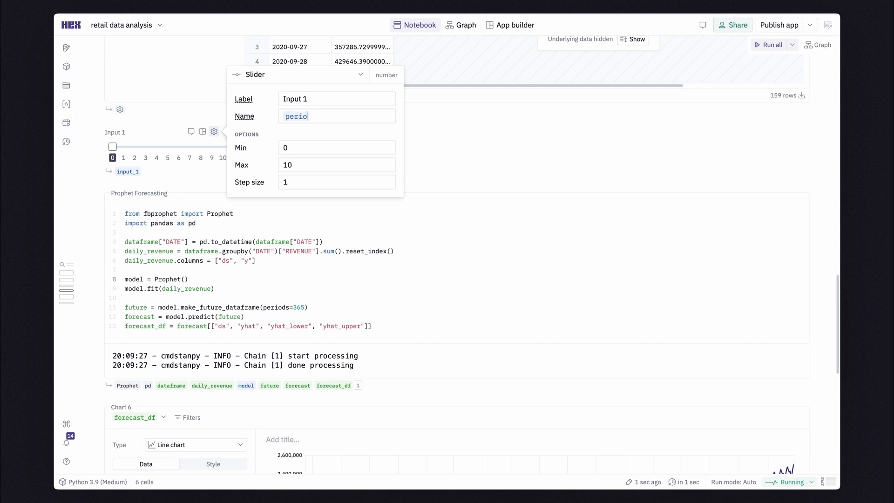
double_click(296, 165)
text(5)
key(Escape)
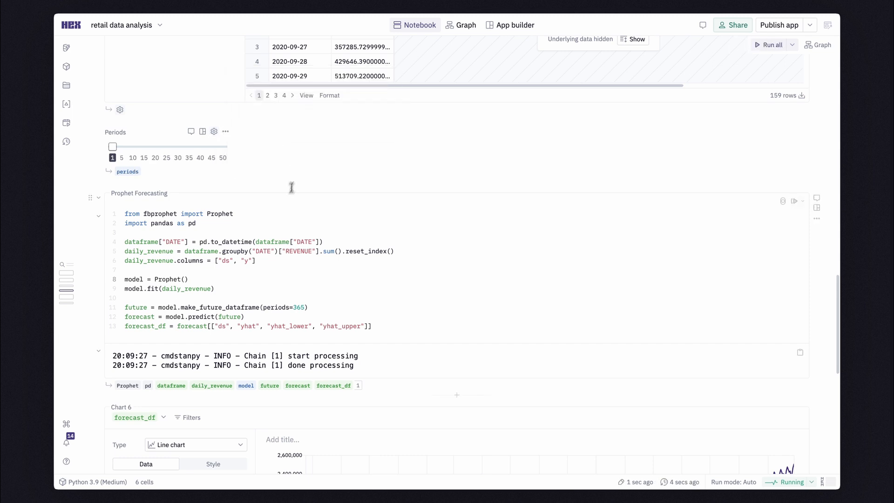
Replace the fixed 365 in the make_future_dataframe call with the periods variable and rerun the forecast
double_click(298, 306)
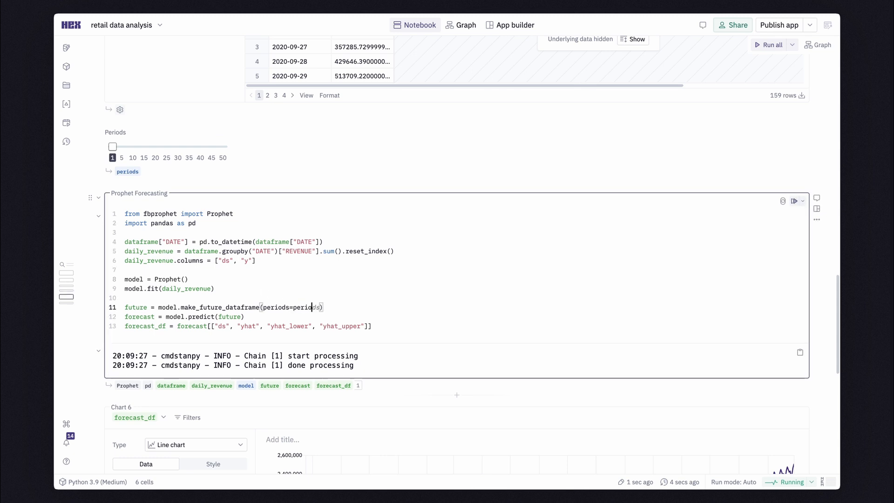
text(perio)
key(Tab)
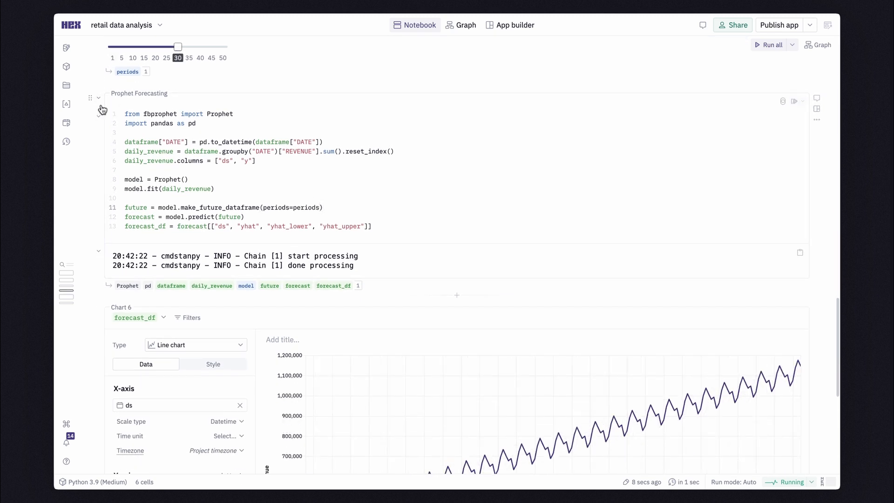
Collapse the Prophet Forecasting code and set the Periods slider to 40
click(102, 110)
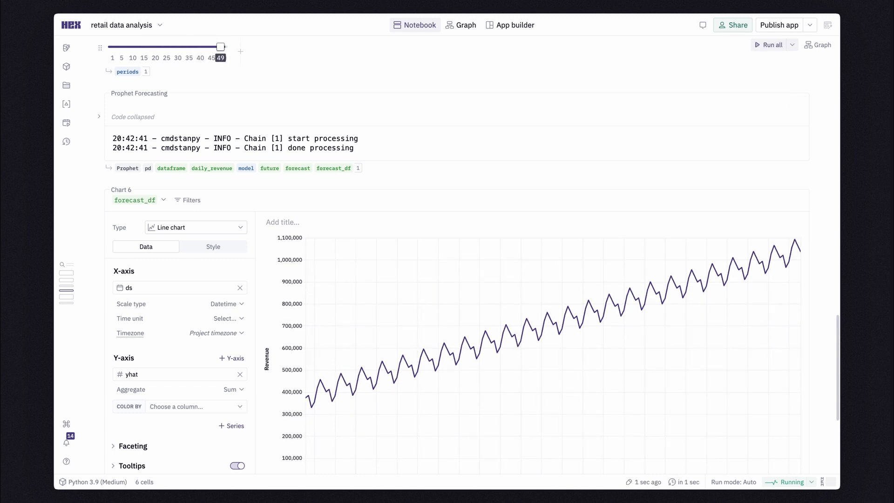
drag(220, 47, 200, 47)
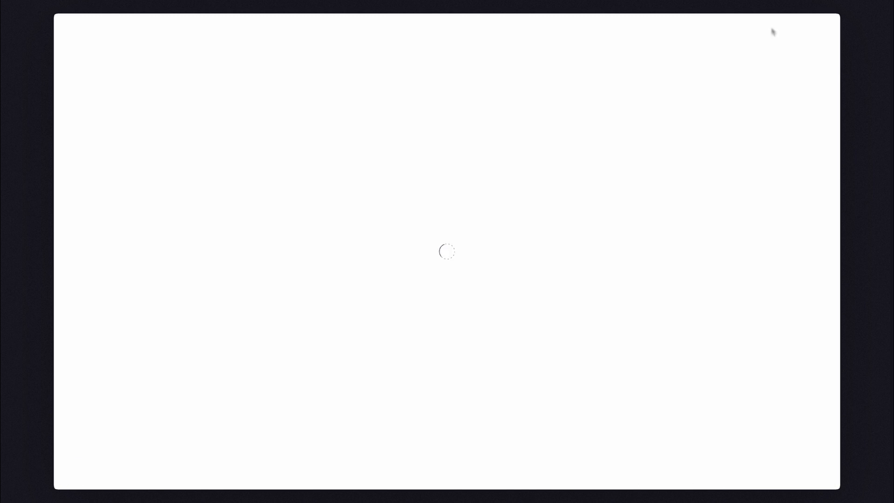
In the published app's Forecast section, try the Periods slider at 5 and set it to 50
scroll(775, 159, down, 5)
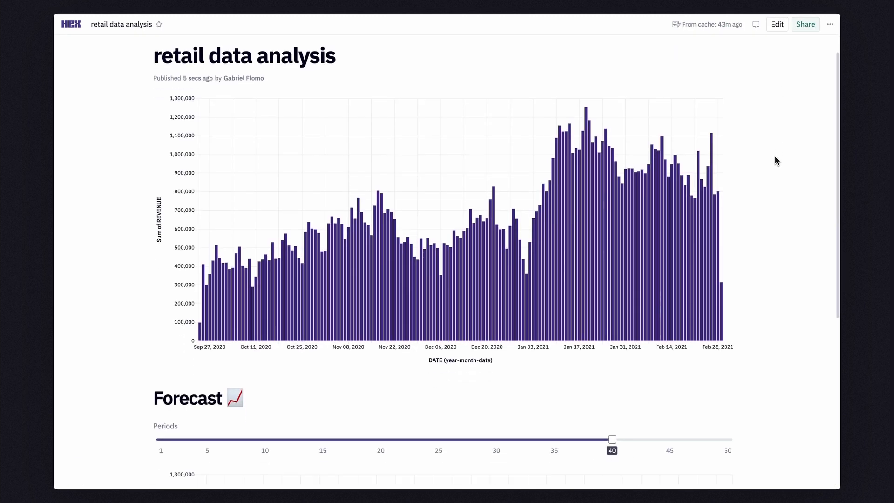
scroll(776, 160, down, 2)
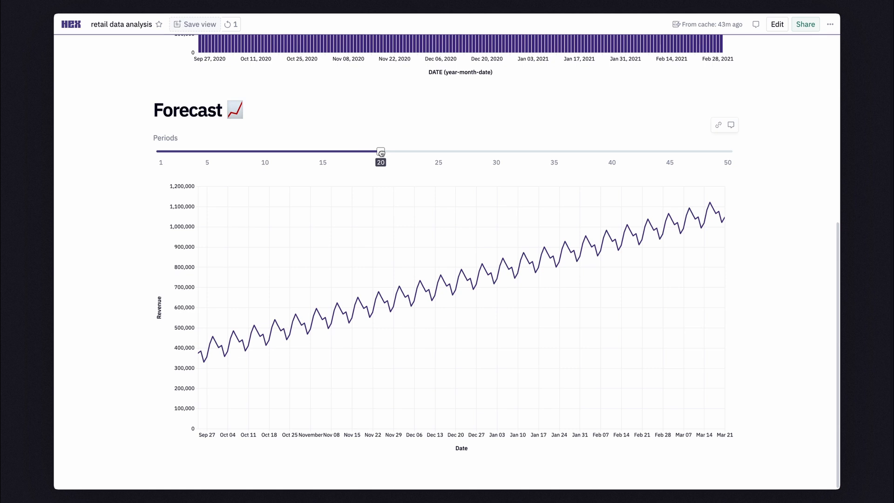
drag(382, 156, 229, 157)
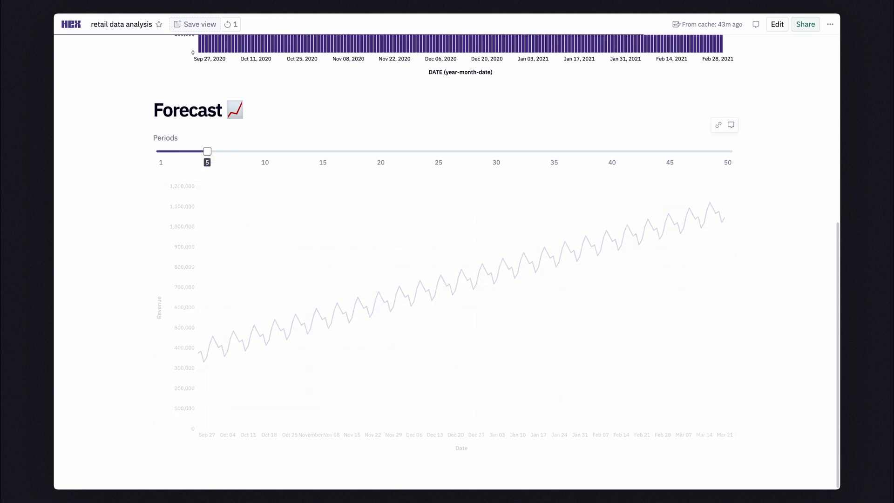
drag(207, 151, 716, 145)
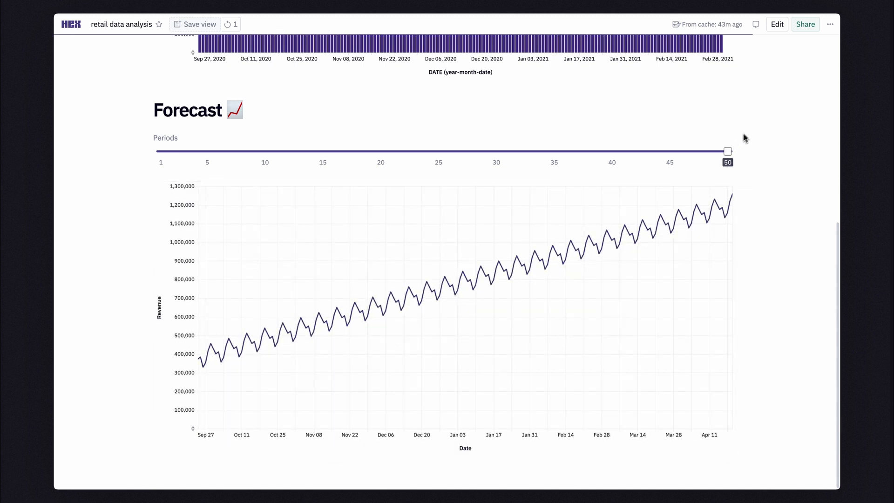
Select the bars covering roughly January 2021 in the published app's revenue chart
scroll(756, 126, up, 7)
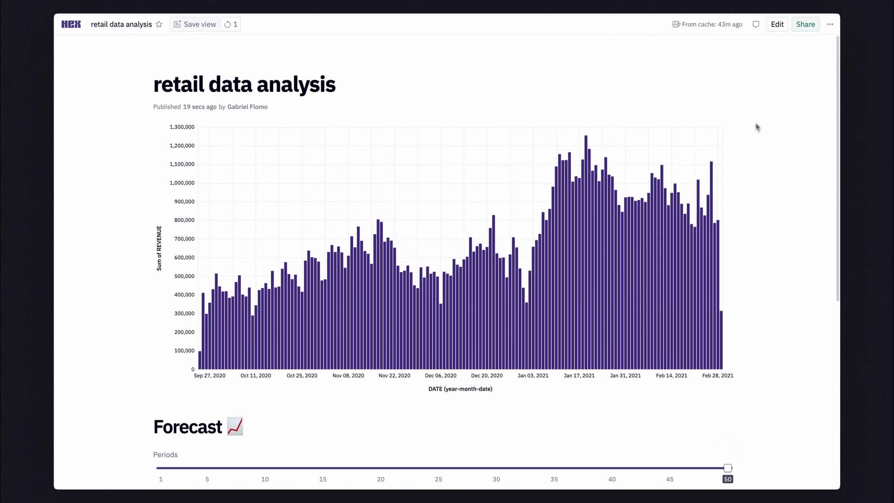
drag(619, 263, 523, 274)
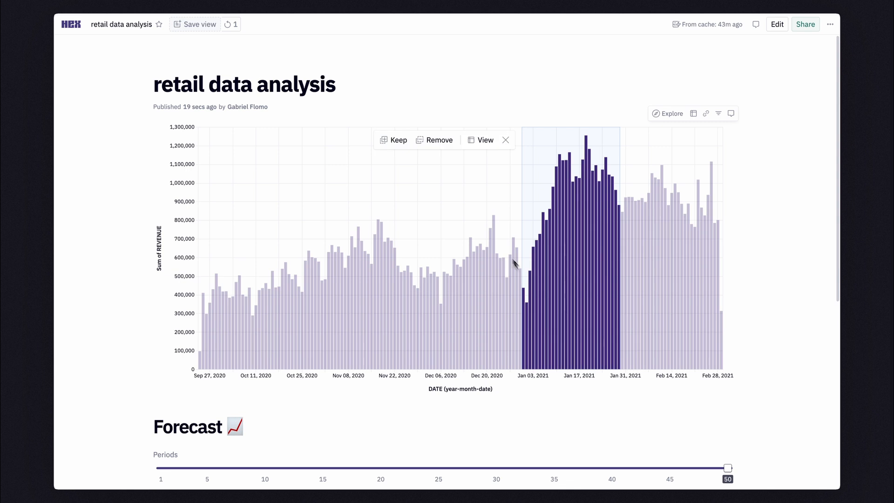
click(409, 158)
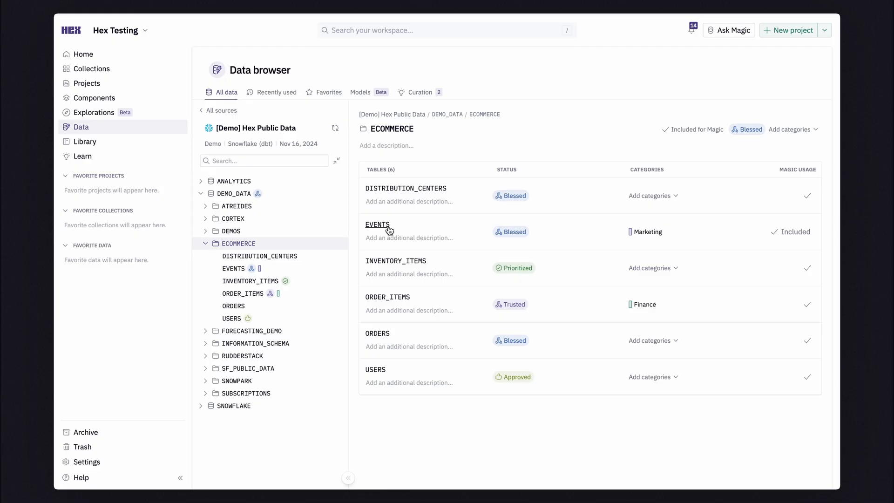
Open the ECOMMERCE EVENTS table from the data browser in a new project as a table cell
click(384, 227)
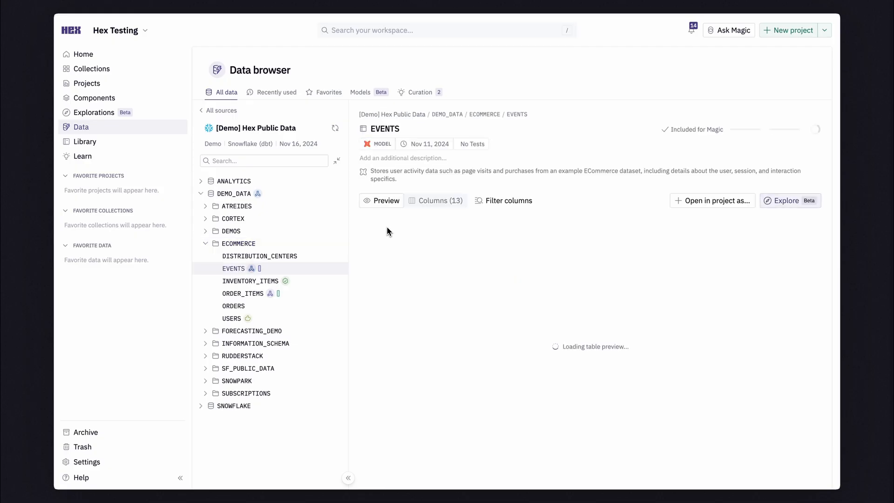
click(679, 203)
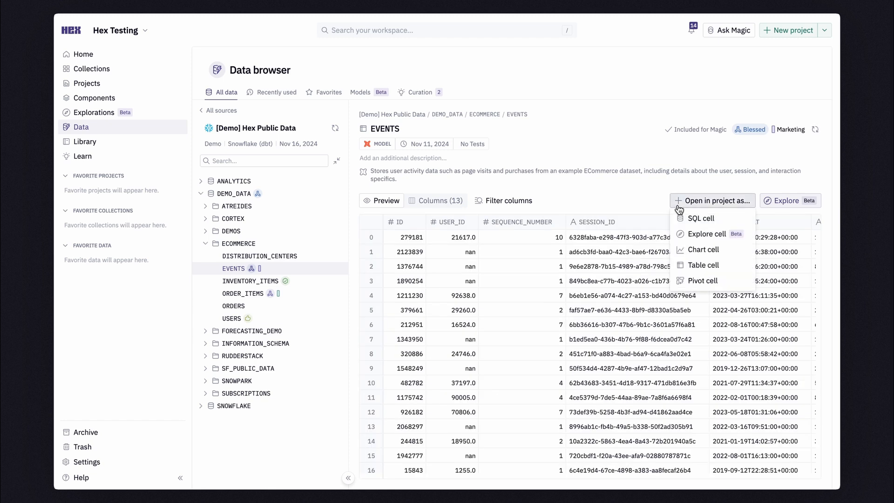
click(688, 264)
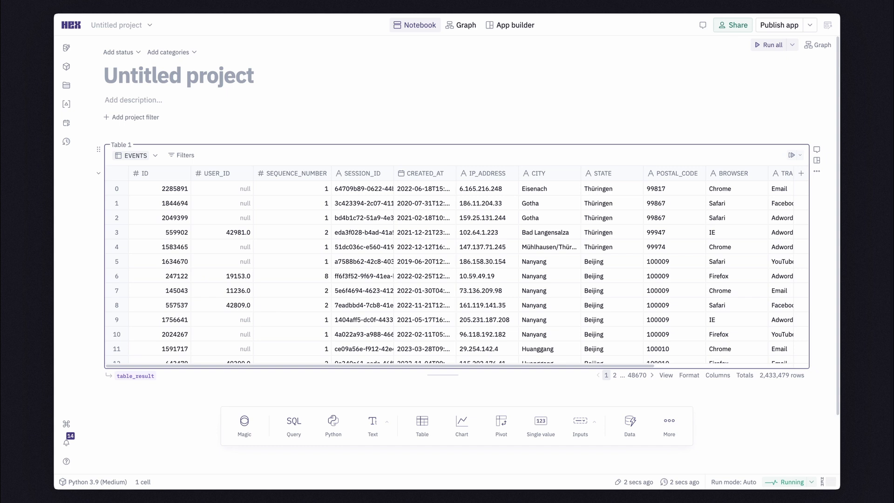
Filter the EVENTS table to rows where USER_ID is not null
click(186, 155)
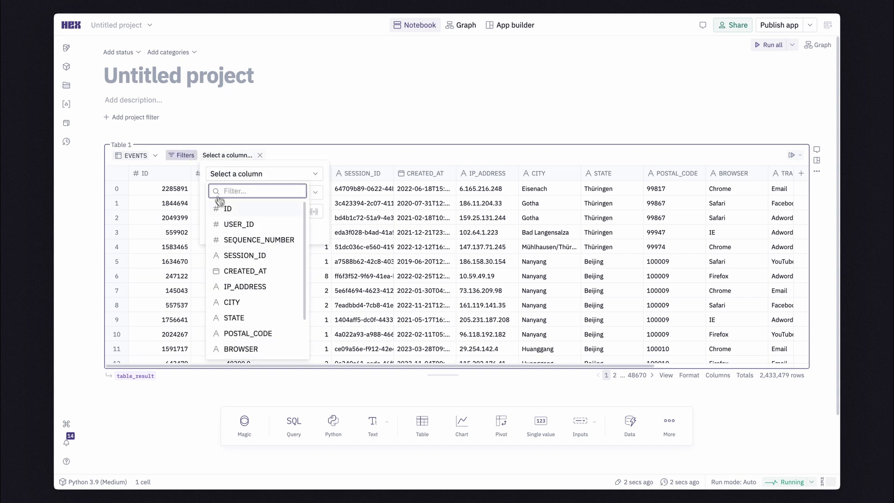
click(238, 224)
click(241, 195)
click(230, 335)
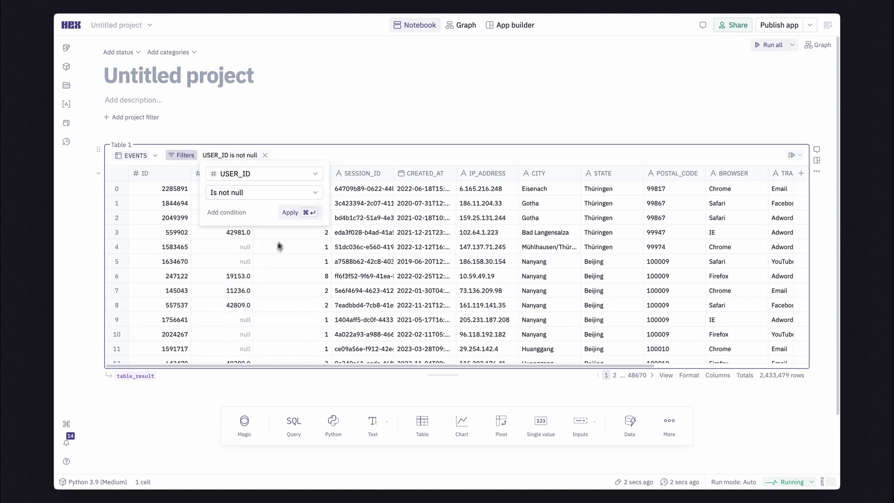
click(300, 218)
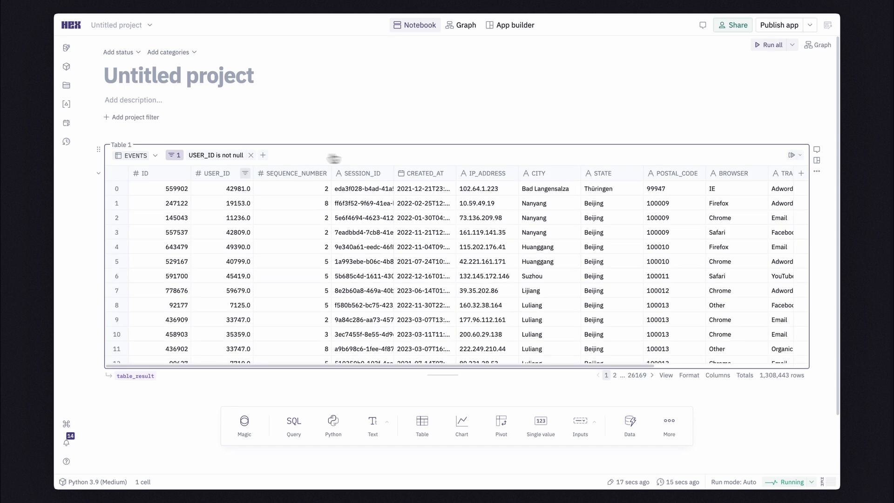
Add a calculated column named Hour to the EVENTS table with the formula Hour(CREATED_AT)
click(800, 173)
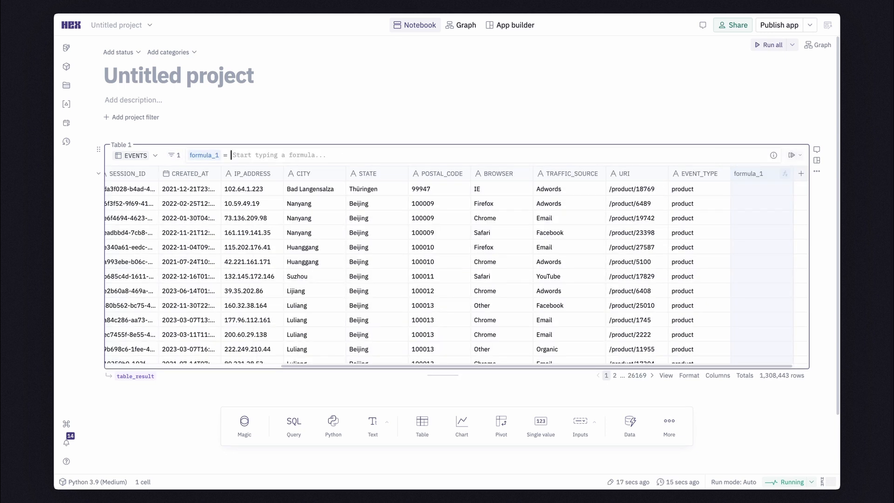
text(Ho)
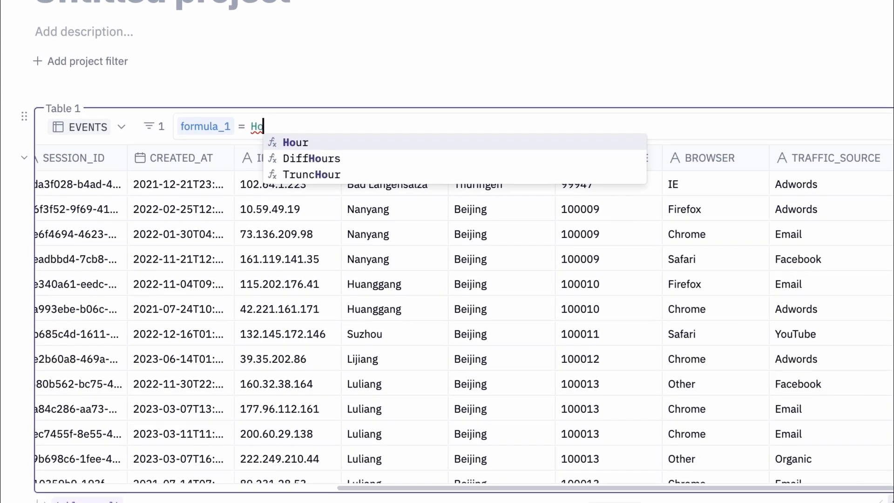
key(Tab)
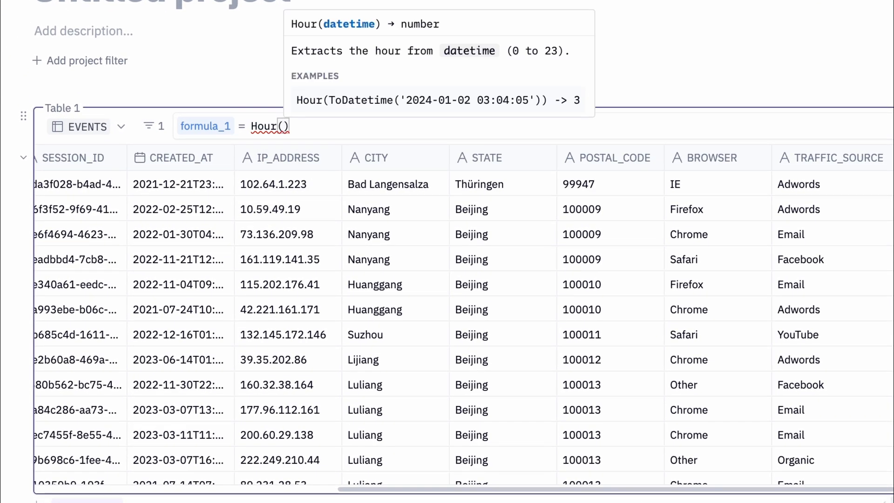
click(182, 164)
click(207, 127)
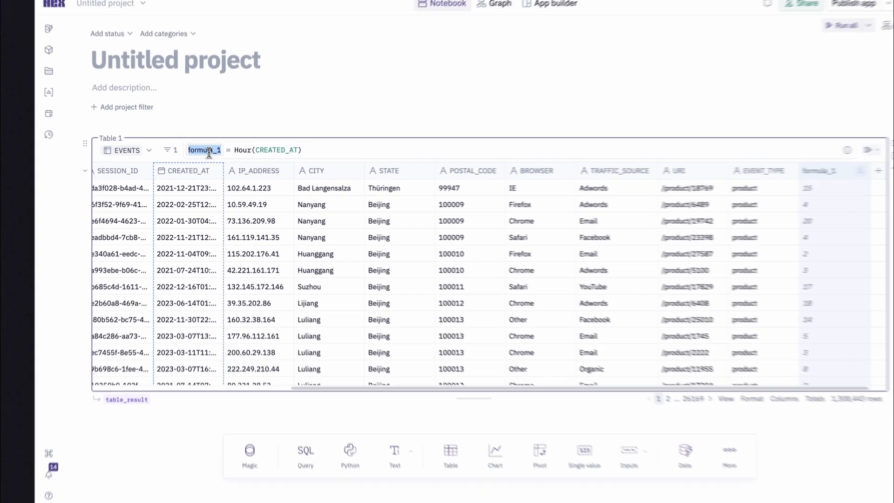
text(Hour)
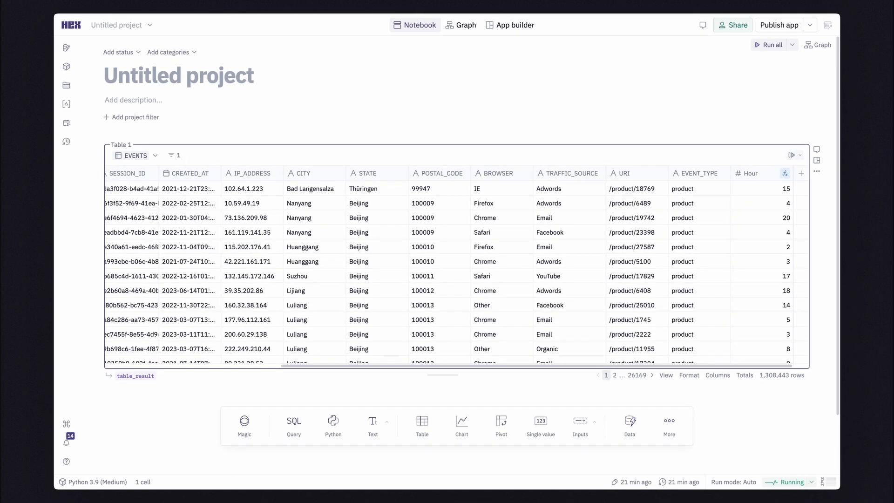
Add an Explore cell to the notebook and switch its data source from table_result to the EVENTS table
click(671, 421)
click(664, 367)
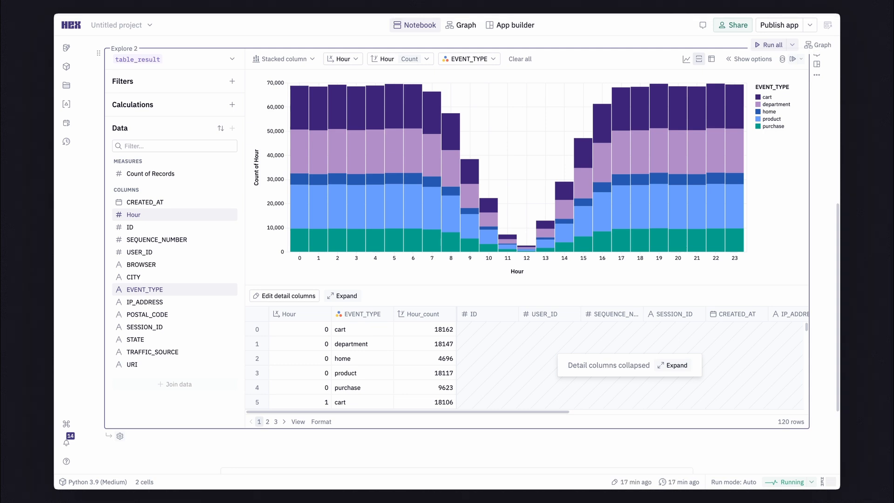
click(231, 59)
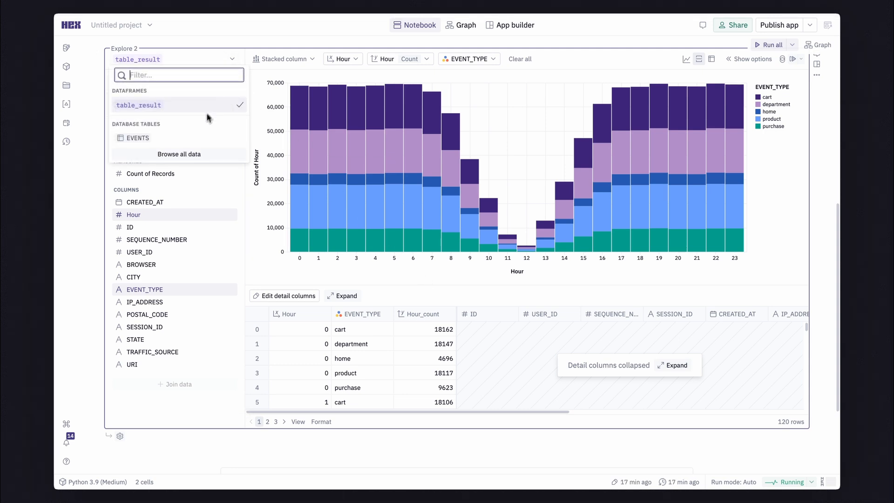
click(201, 136)
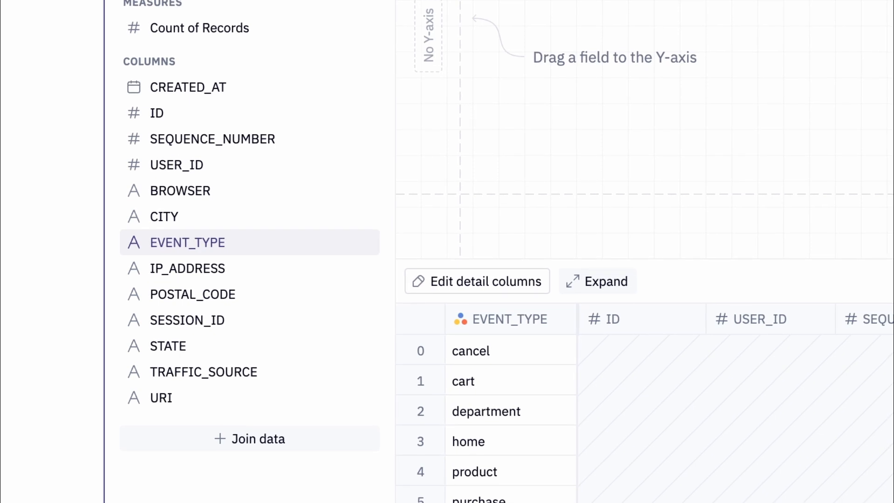
Join the ECOMMERCE ORDER_ITEMS table to EVENTS, matching on USER_ID in both tables
click(297, 445)
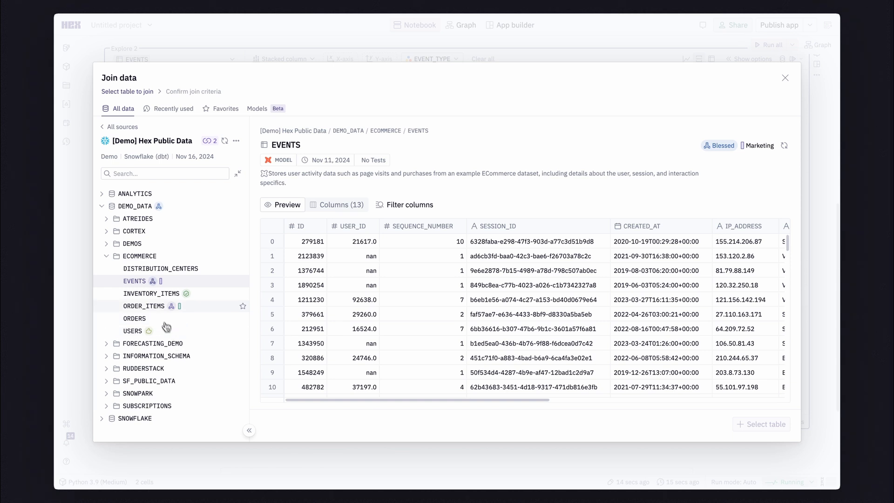
click(155, 307)
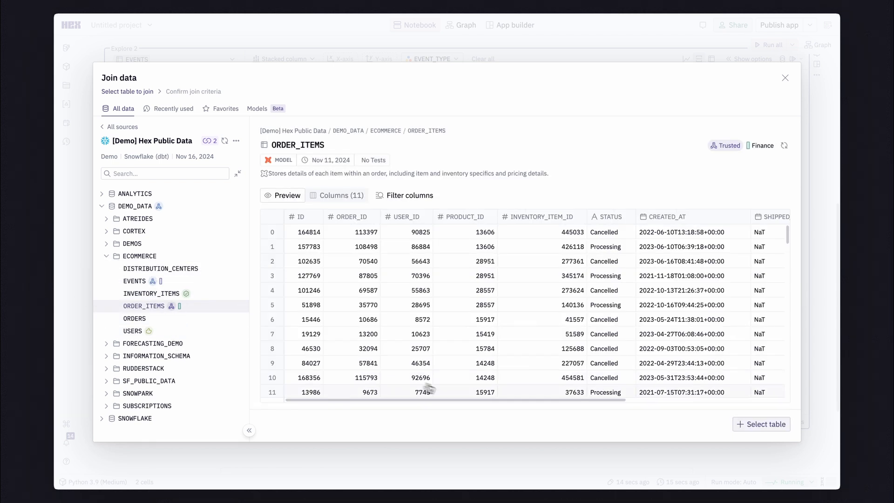
click(761, 423)
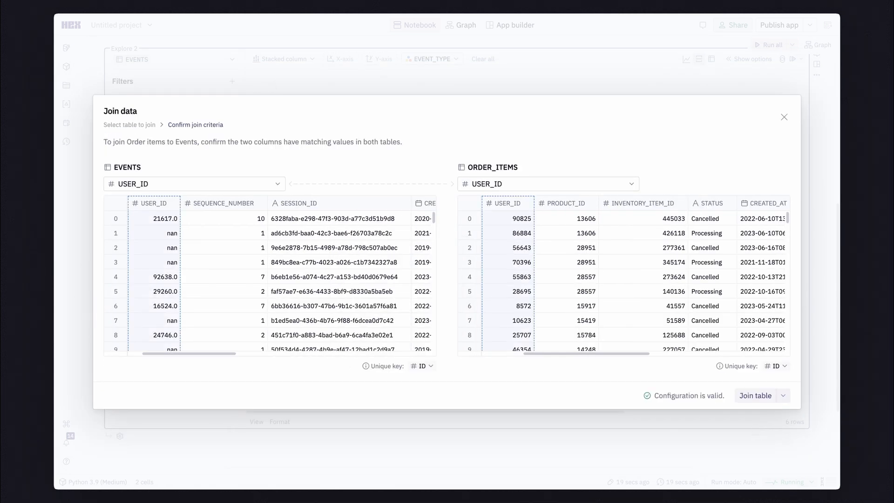
click(755, 396)
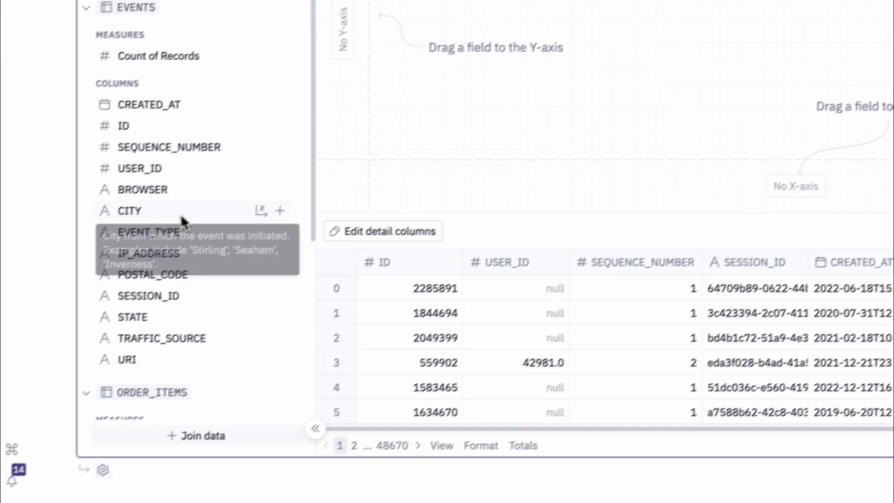
Chart the sum of SALE_PRICE from ORDER_ITEMS by BROWSER on the x-axis, colored by order STATUS
drag(150, 273, 286, 329)
drag(408, 272, 442, 296)
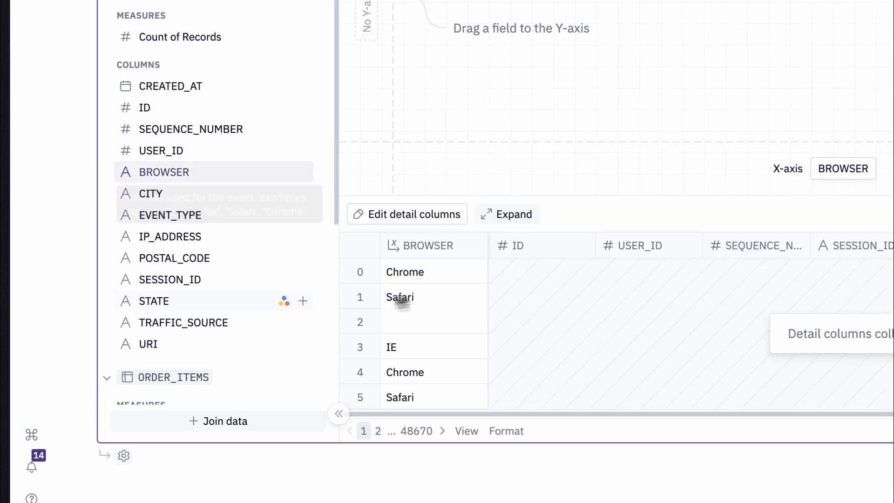
scroll(226, 324, down, 5)
scroll(225, 325, down, 2)
drag(169, 345, 735, 324)
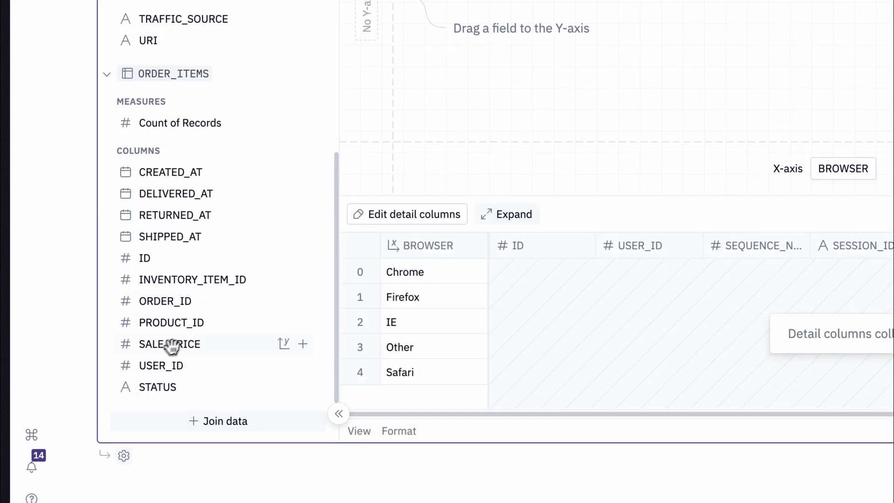
drag(626, 310, 741, 313)
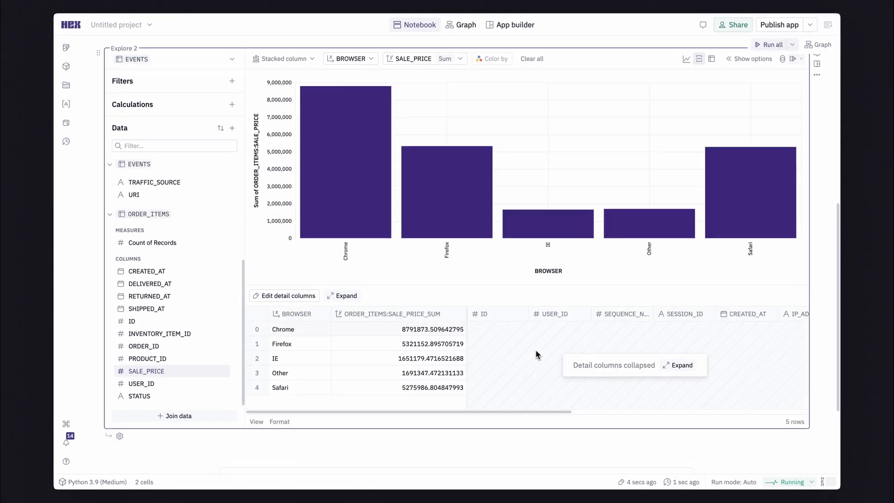
drag(159, 396, 688, 167)
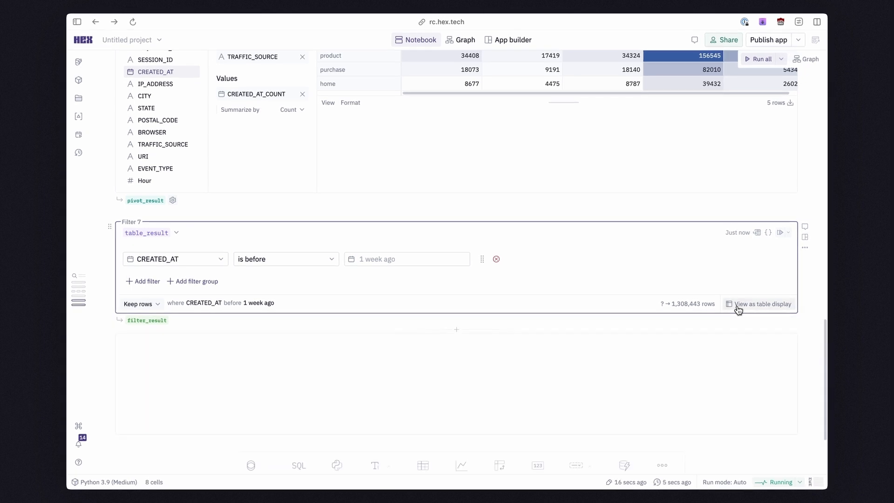
Show the CREATED_AT filter's result as a table display and publish the project as an app
click(738, 305)
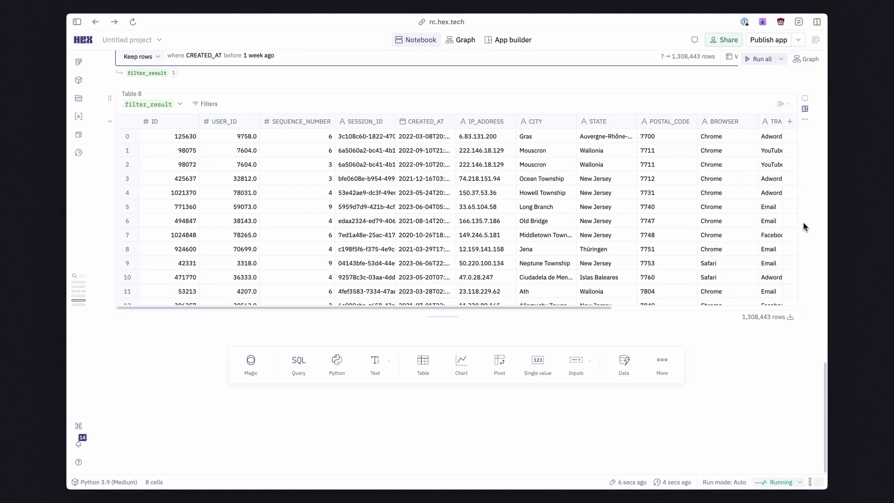
click(767, 40)
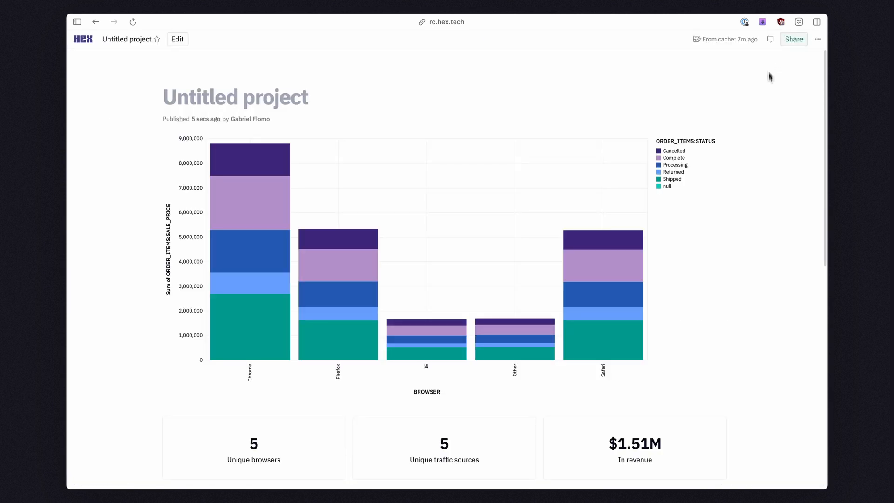
scroll(761, 221, down, 4)
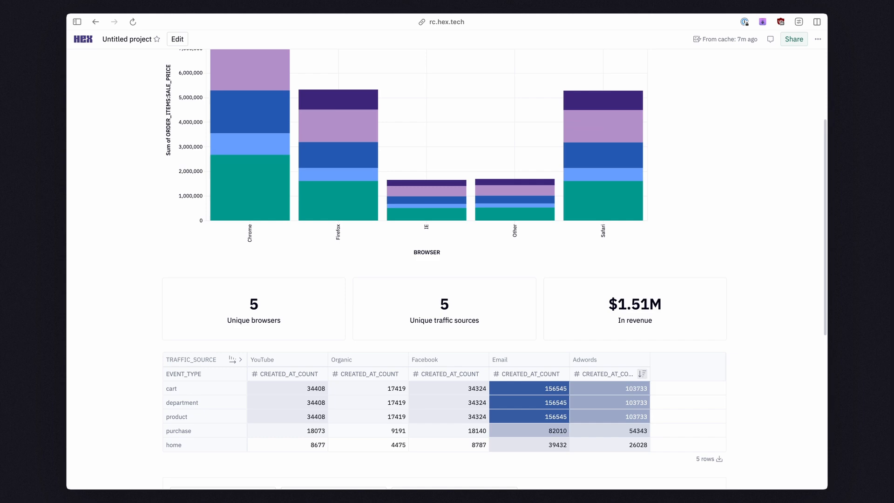
scroll(494, 269, down, 3)
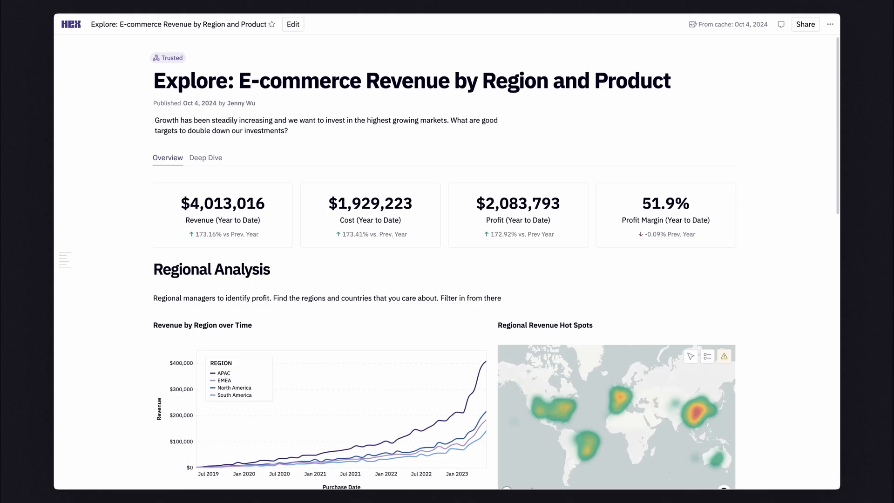
Open the Revenue by Region over Time chart of the published E-commerce Revenue by Region and Product app for exploring
scroll(444, 262, down, 3)
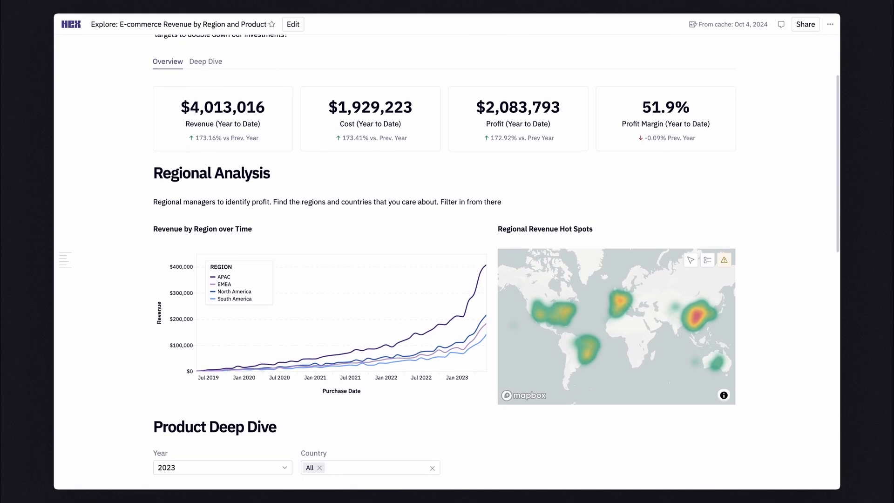
scroll(444, 262, down, 3)
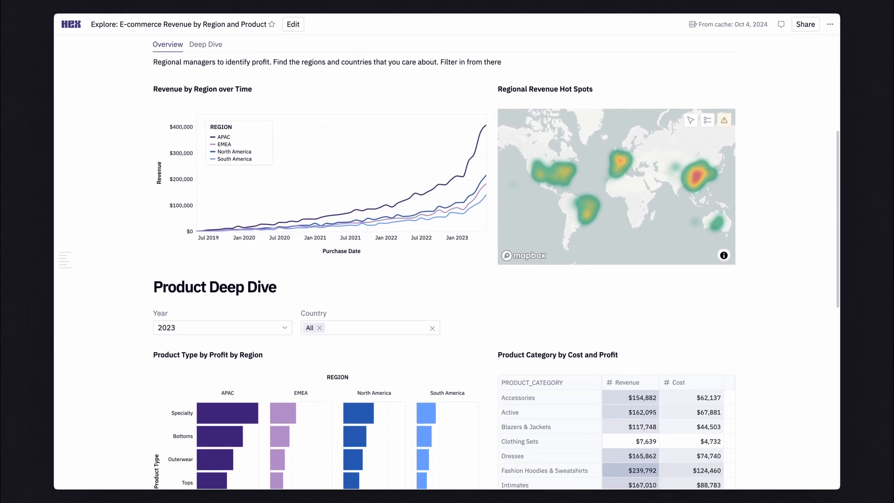
scroll(444, 262, down, 1)
scroll(443, 269, down, 1)
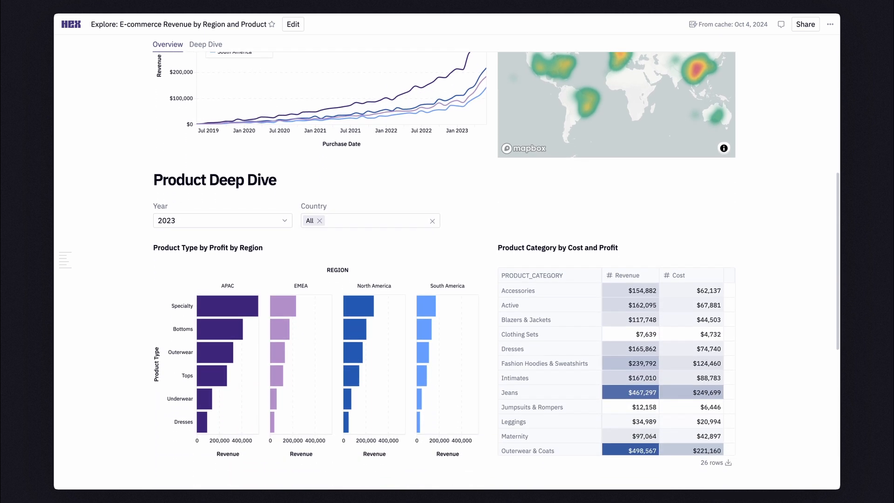
scroll(444, 268, up, 1)
scroll(788, 140, up, 2)
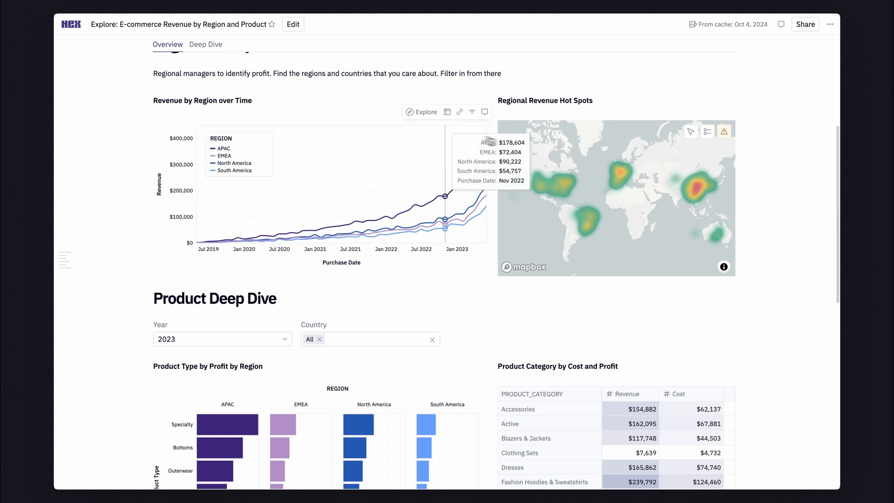
click(425, 112)
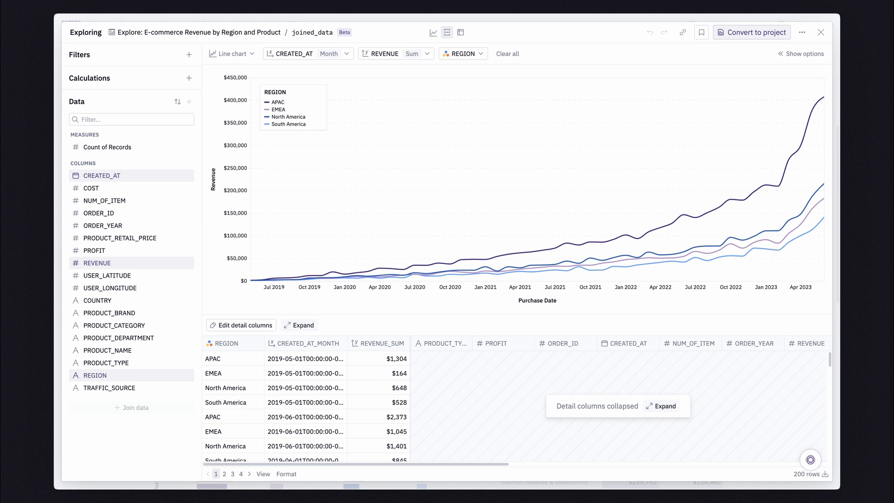
Put COUNTRY on the revenue chart's x-axis in place of CREATED_AT and remove the REGION breakdown
drag(97, 300, 524, 305)
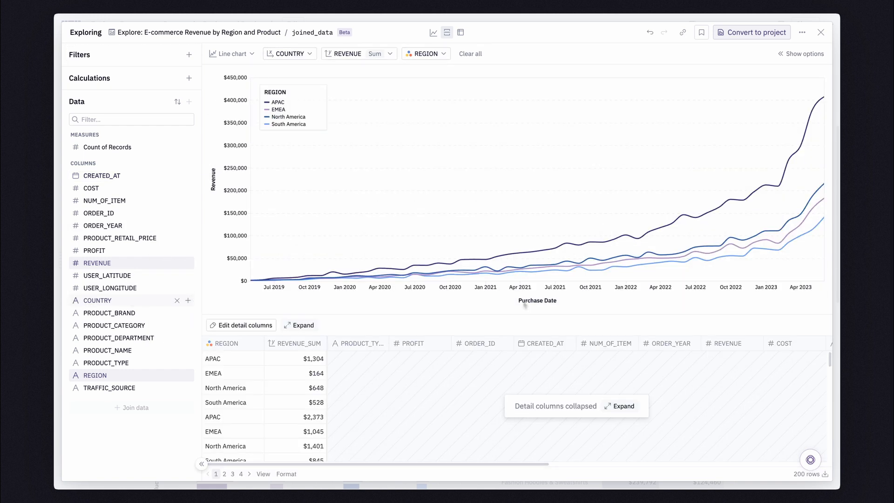
click(250, 342)
click(247, 331)
Change the revenue chart to a grouped column chart and sort the countries by Y-axis descending
click(231, 54)
click(249, 100)
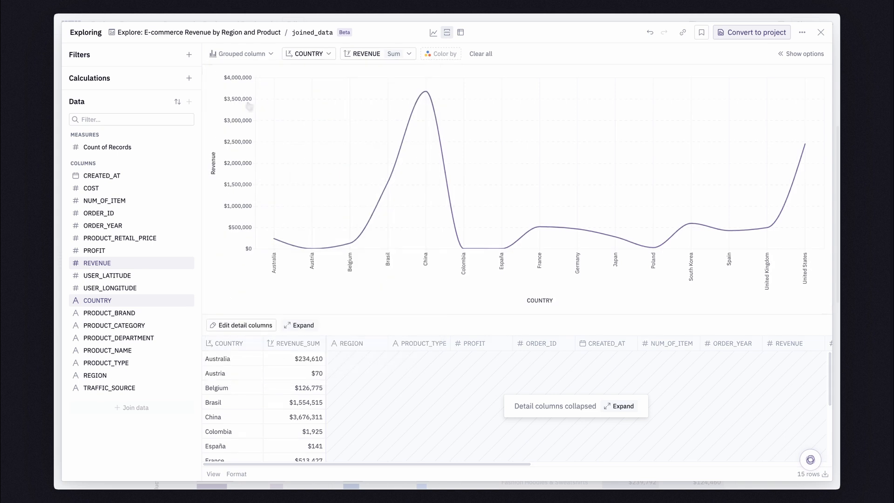
click(308, 53)
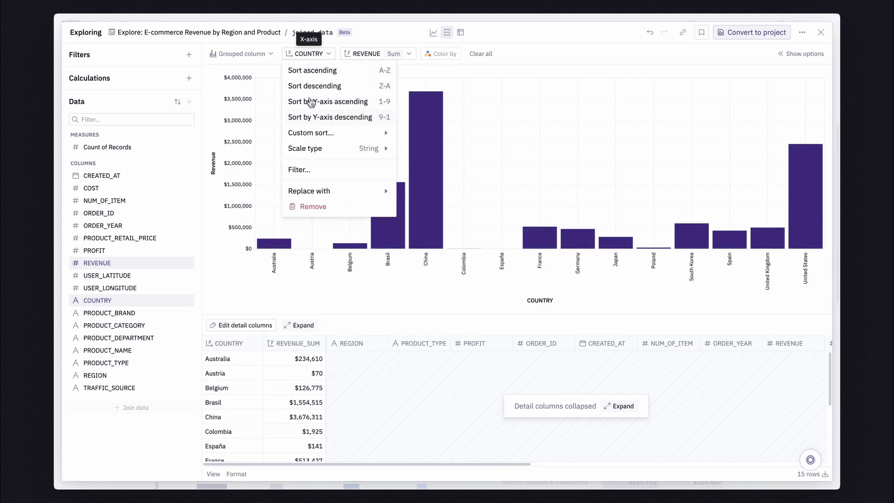
click(310, 116)
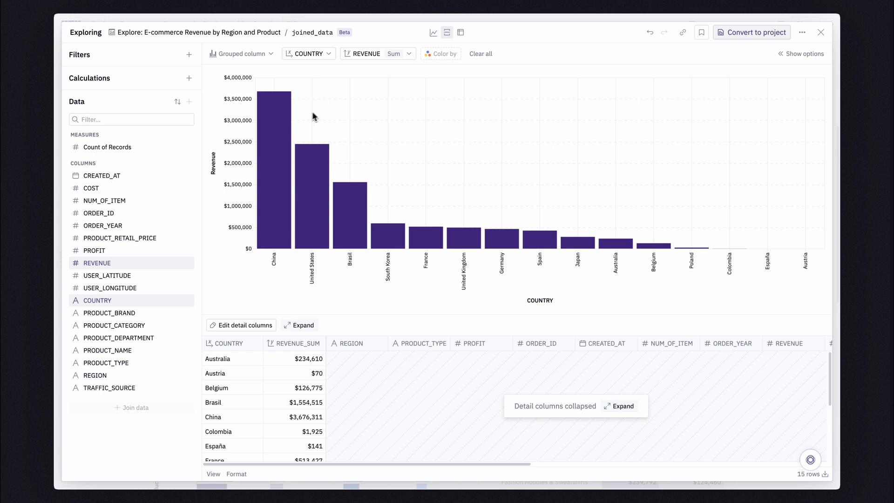
Clear all chart fields and prompt Magic AI with "breakdown web traffic by channel in a bar chart"
click(479, 54)
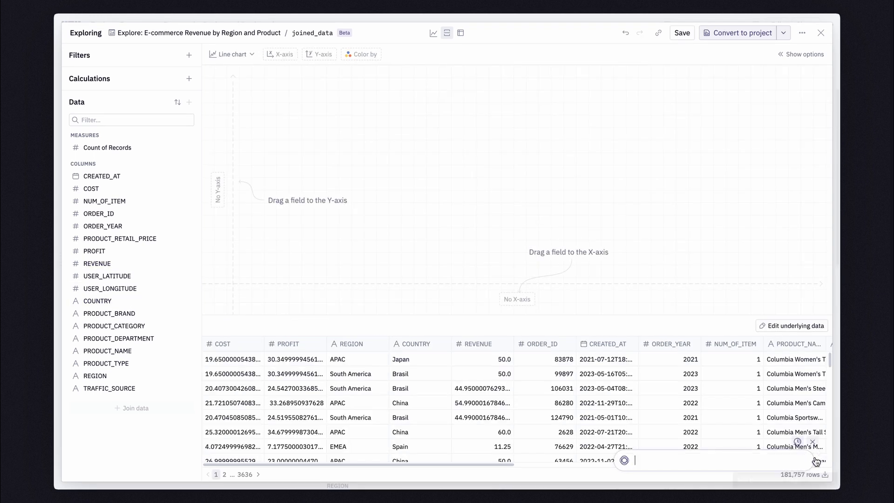
text(breakdown web traffic by channel)
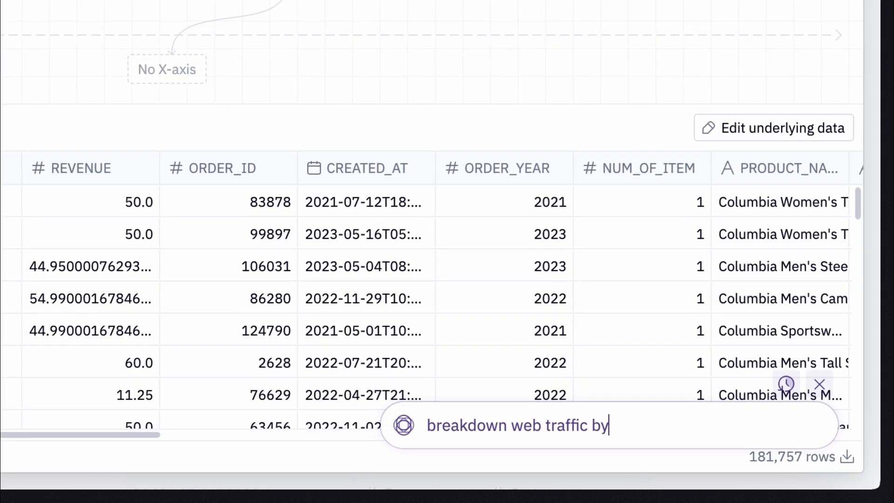
text( in a bar chart)
key(Return)
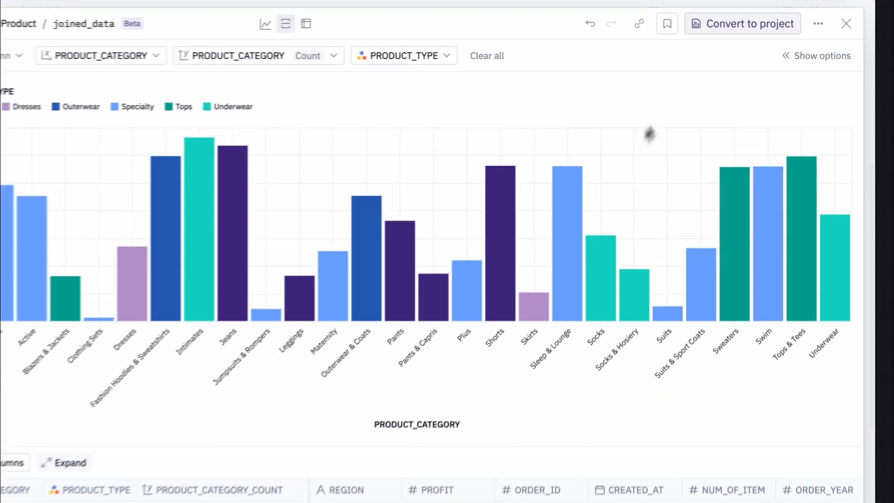
Convert the exploration to a project and make its Explore cell return a dataframe
click(726, 36)
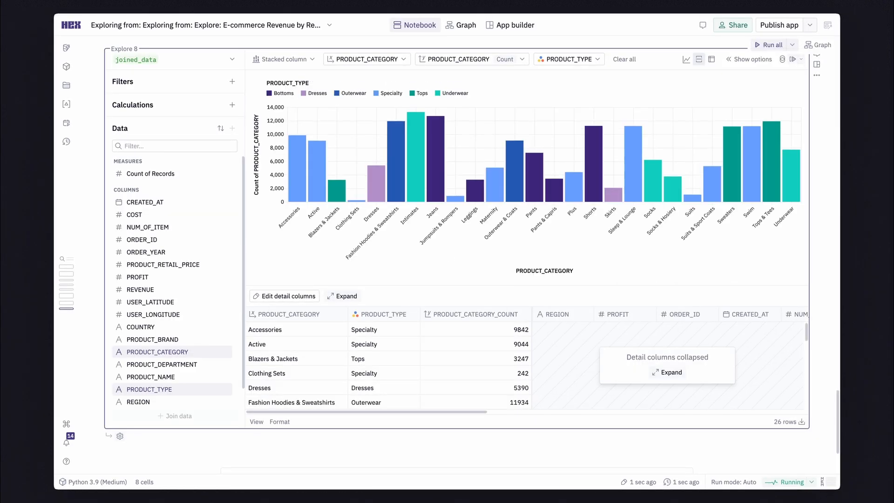
click(120, 435)
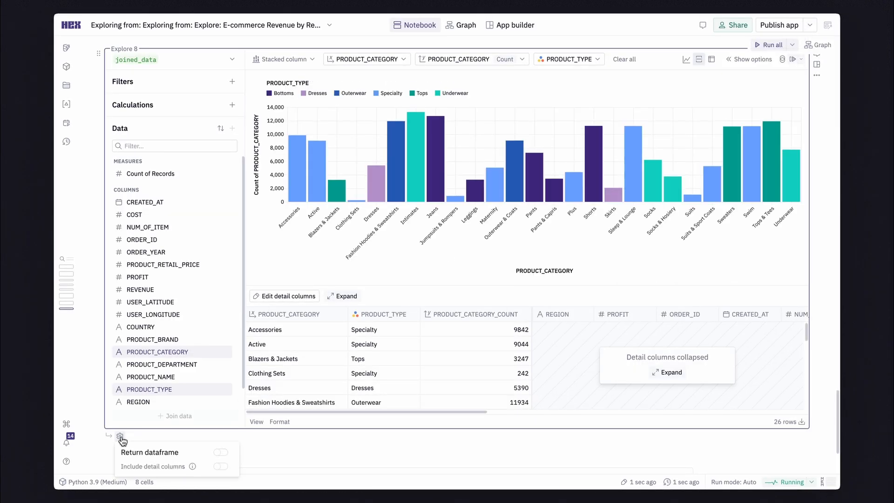
click(221, 452)
Query the explore_result dataframe in a new SQL cell
click(139, 436)
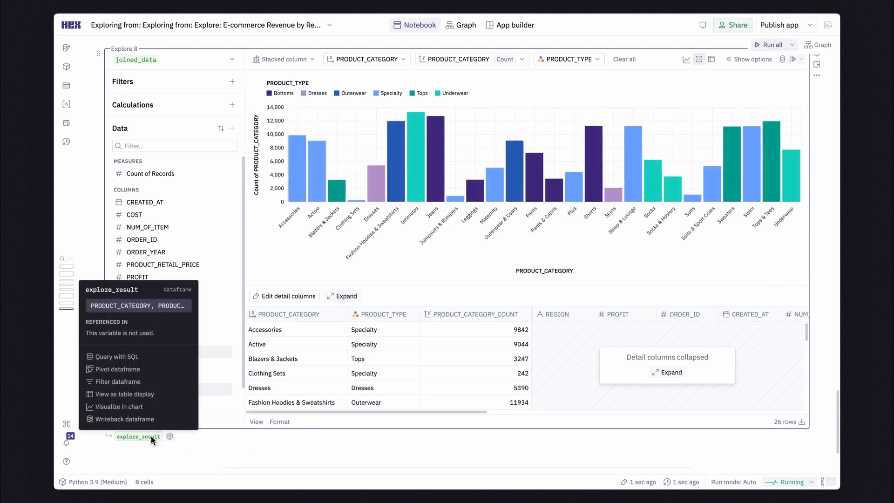
click(133, 359)
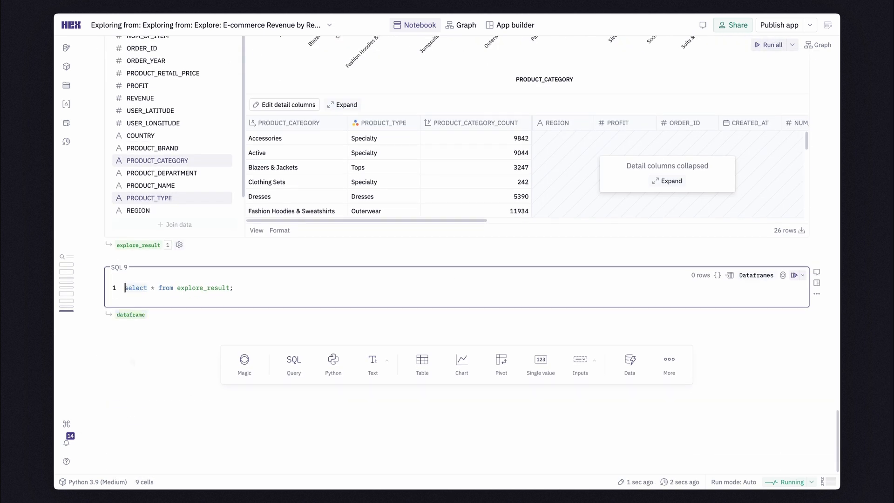